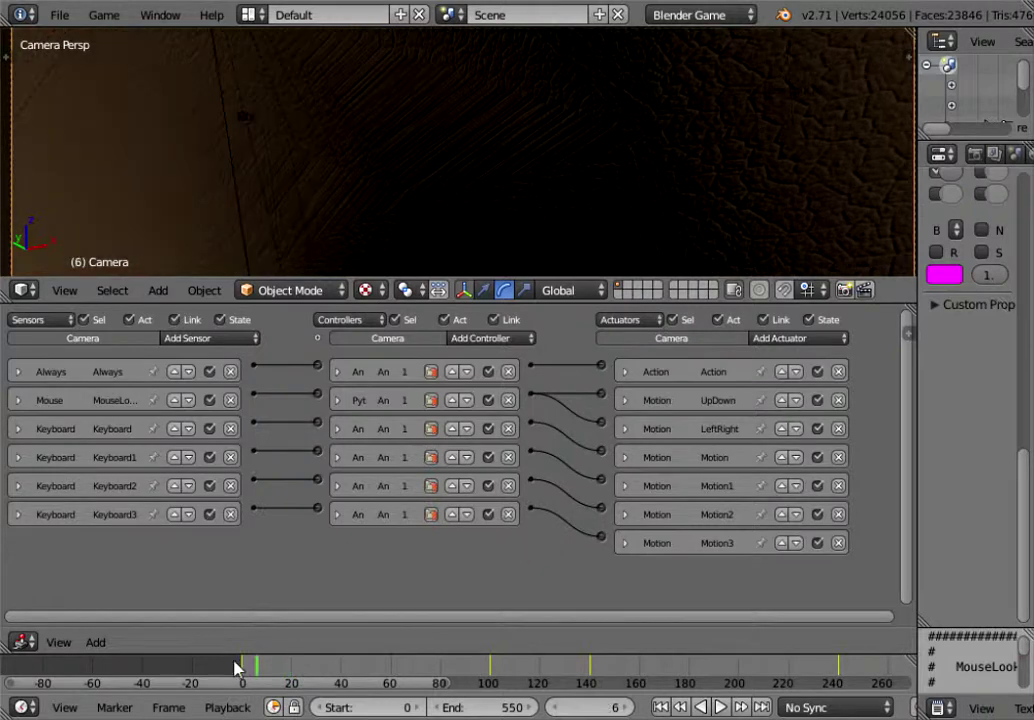
- Rewind the timeline to frame 0 and expand the camera's MouseLook sensor to review it
left_click(237, 668)
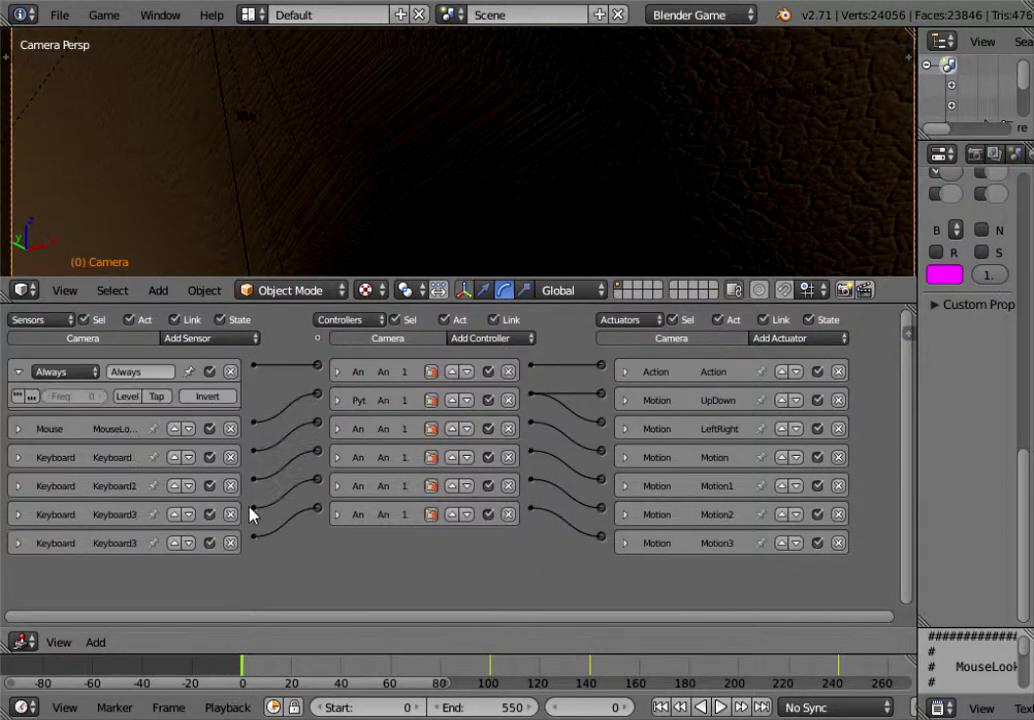
left_click(17, 428)
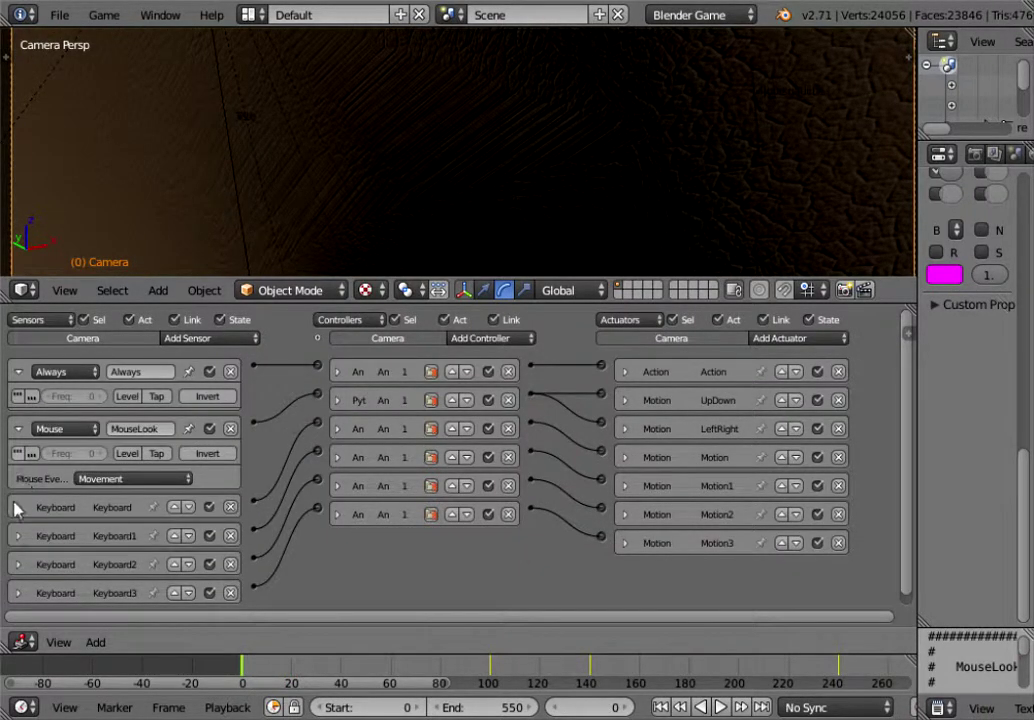
scroll(288, 473, "down", 3)
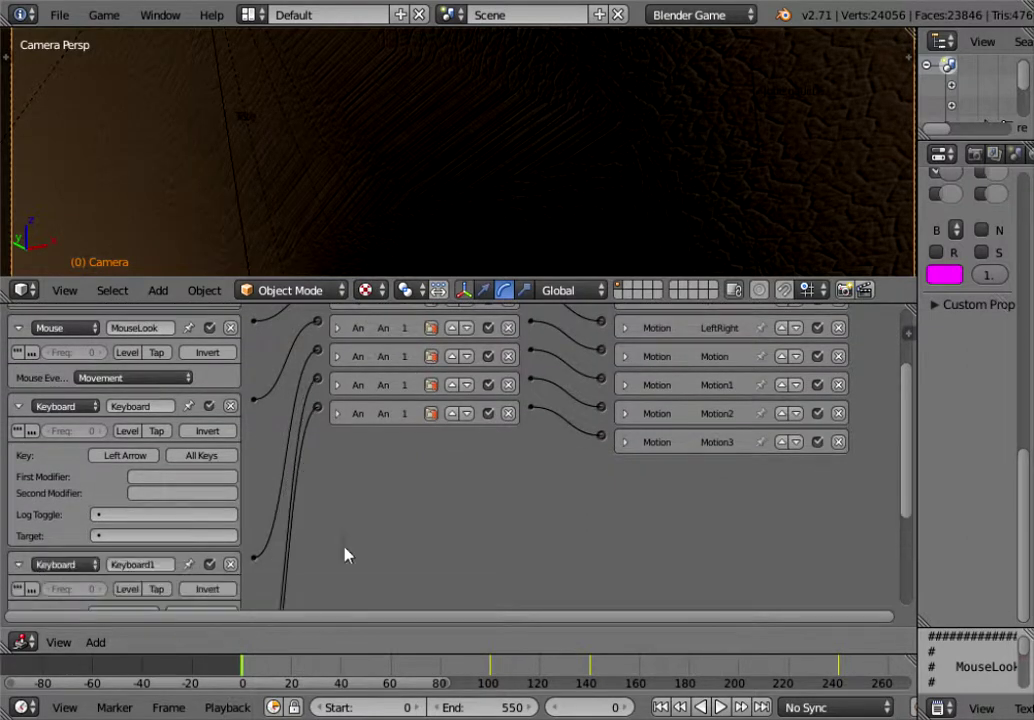
scroll(215, 612, "down", 5)
scroll(180, 623, "down", 1)
- Expand the Keyboard2 sensor to check its assigned key
left_click(19, 598)
mouse_move(415, 458)
middle_mouse_down()
mouse_move(415, 387)
mouse_move(415, 630)
middle_mouse_up()
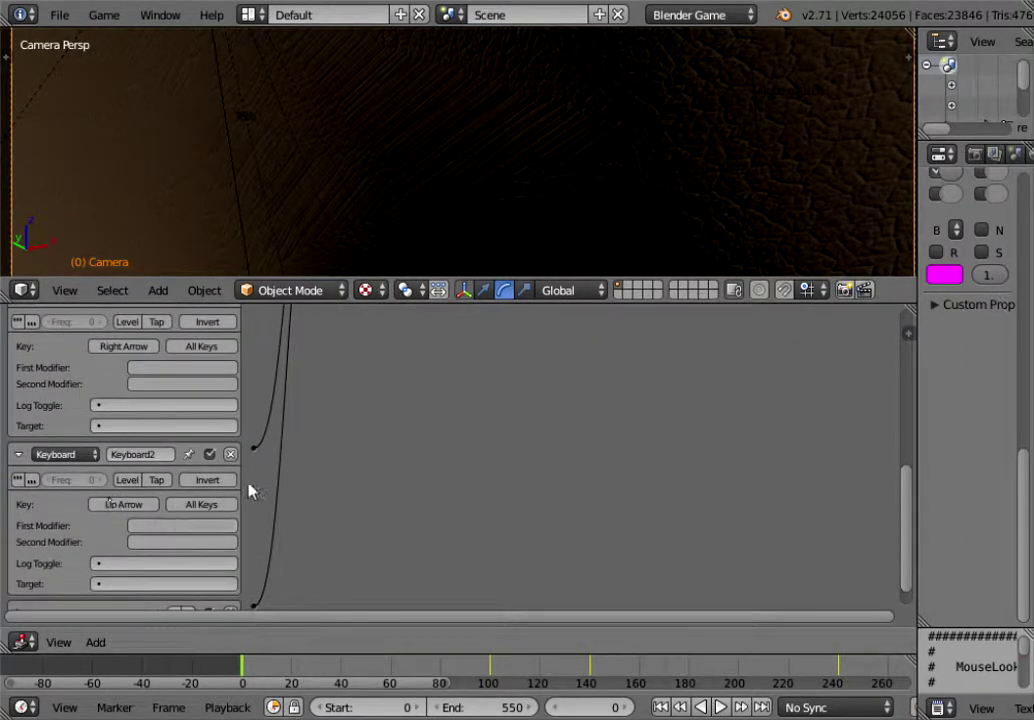
scroll(250, 490, "up", 2)
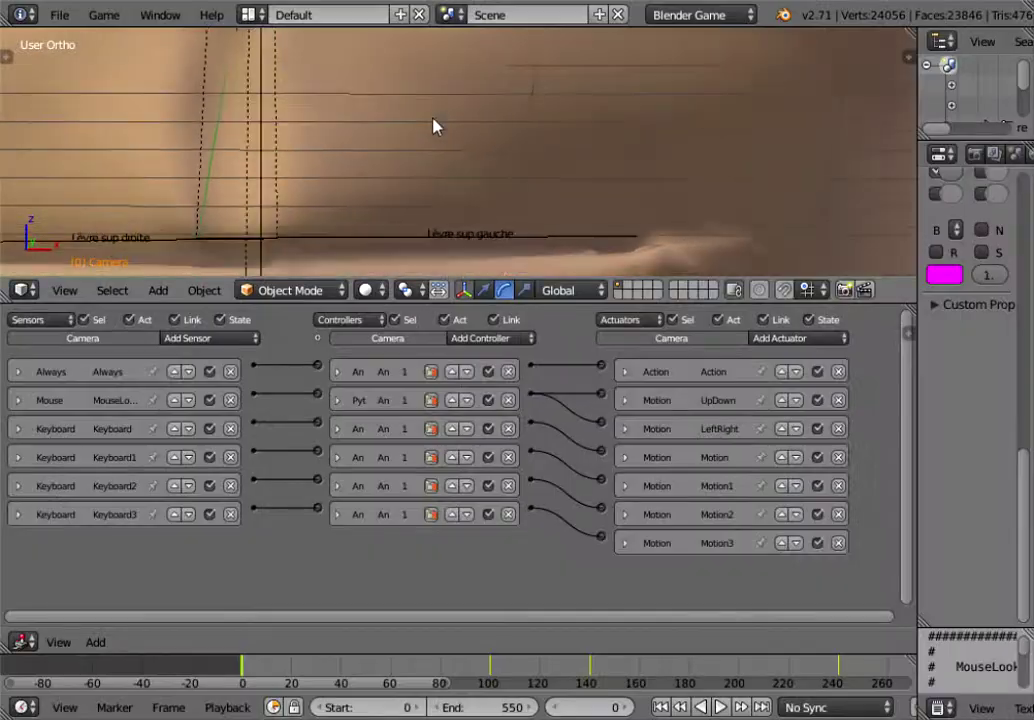
- Try moving the Joue gauche cheek bone along Z, then cancel the move
mouse_move(434, 126)
middle_mouse_down()
mouse_move(443, 150)
mouse_move(471, 120)
mouse_move(473, 97)
mouse_move(492, 162)
mouse_move(561, 122)
mouse_move(525, 87)
mouse_move(494, 92)
mouse_move(512, 270)
mouse_move(528, 62)
mouse_move(533, 69)
mouse_move(459, 76)
mouse_move(358, 67)
mouse_move(275, 182)
mouse_move(340, 178)
mouse_move(524, 261)
middle_mouse_up()
right_click(498, 182)
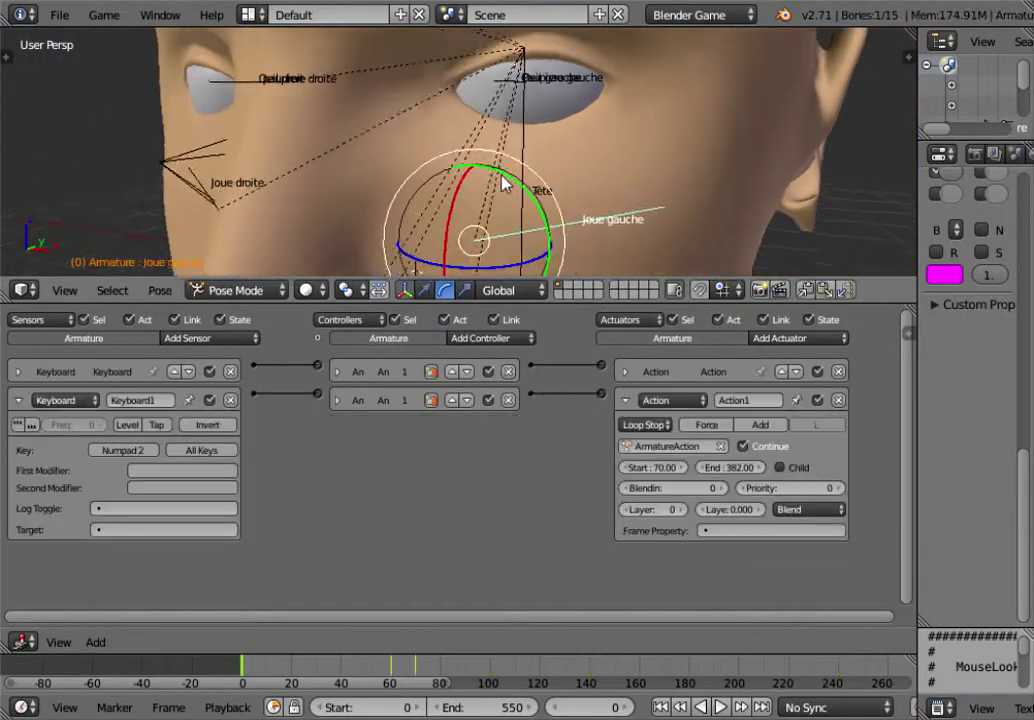
middle_click_drag(498, 182, 497, 328)
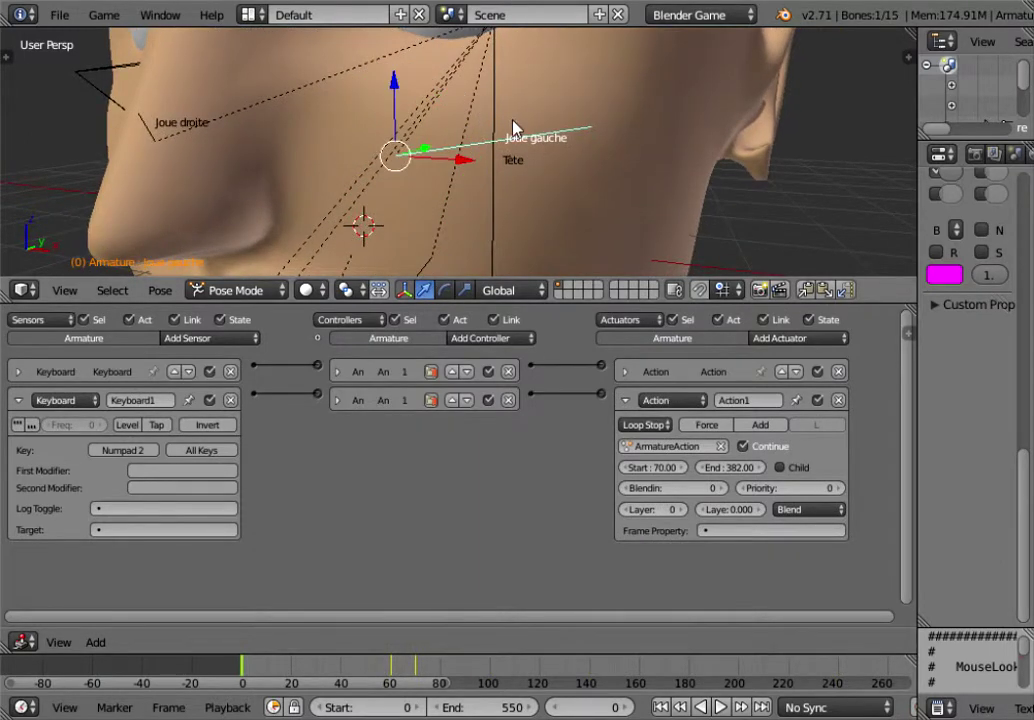
middle_click_drag(513, 128, 517, 176)
key("g")
key("z")
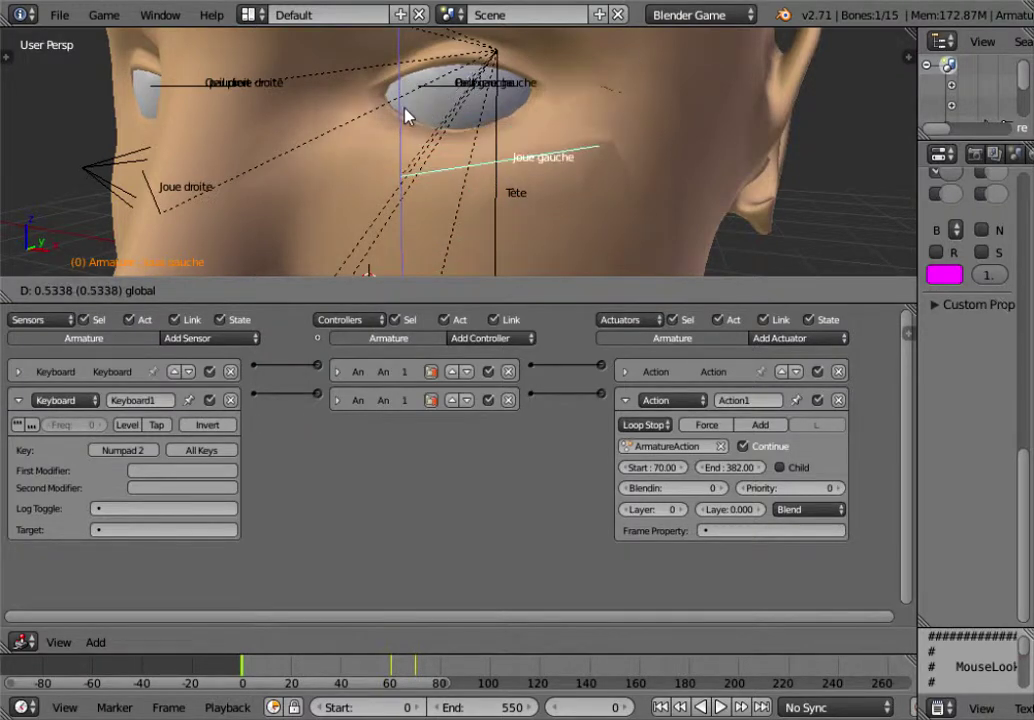
right_click(422, 123)
- Raise the Saurcile gauche eyebrow bone along Z, then begin rotating it around Y
middle_click_drag(422, 130, 368, 182)
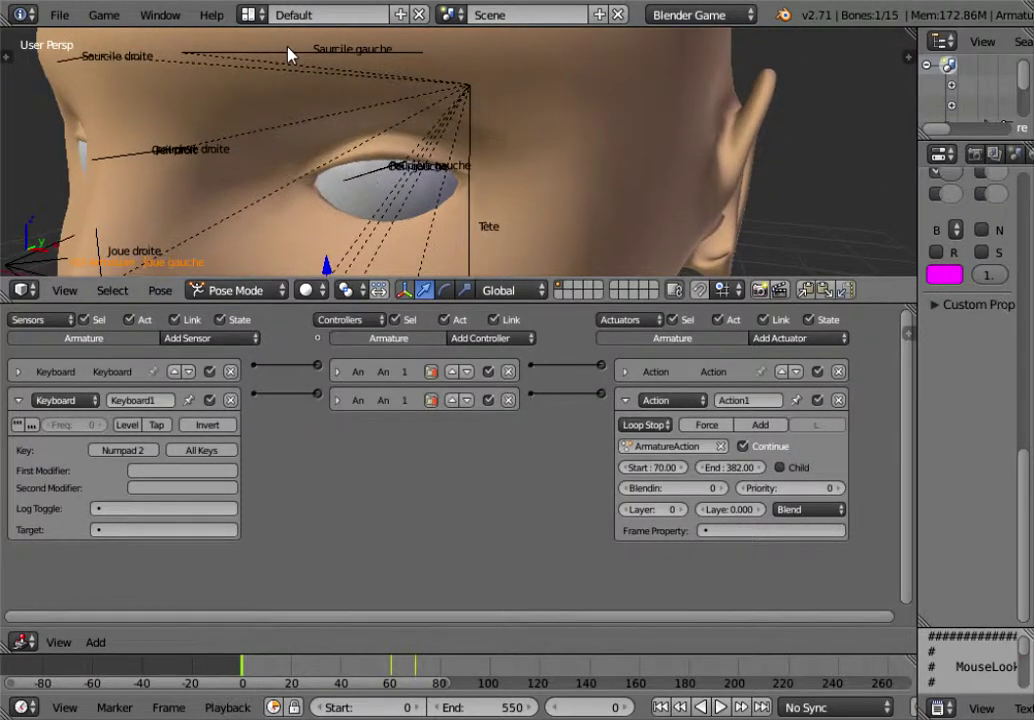
mouse_move(288, 46)
middle_mouse_down()
mouse_move(277, 162)
mouse_move(322, 168)
middle_mouse_up()
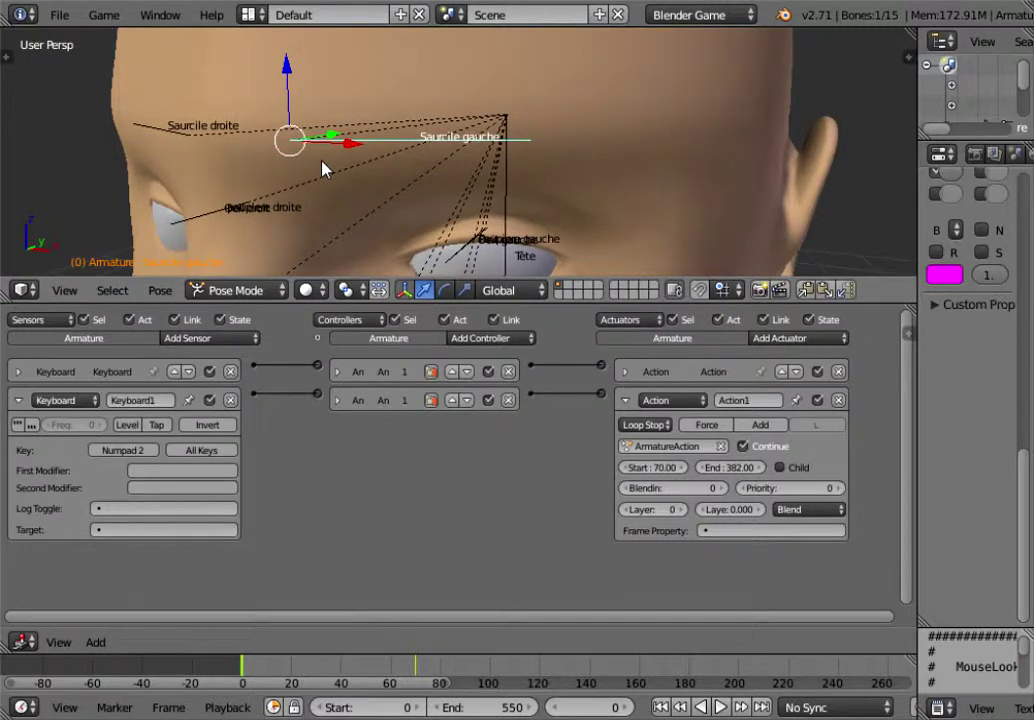
key("g")
key("z")
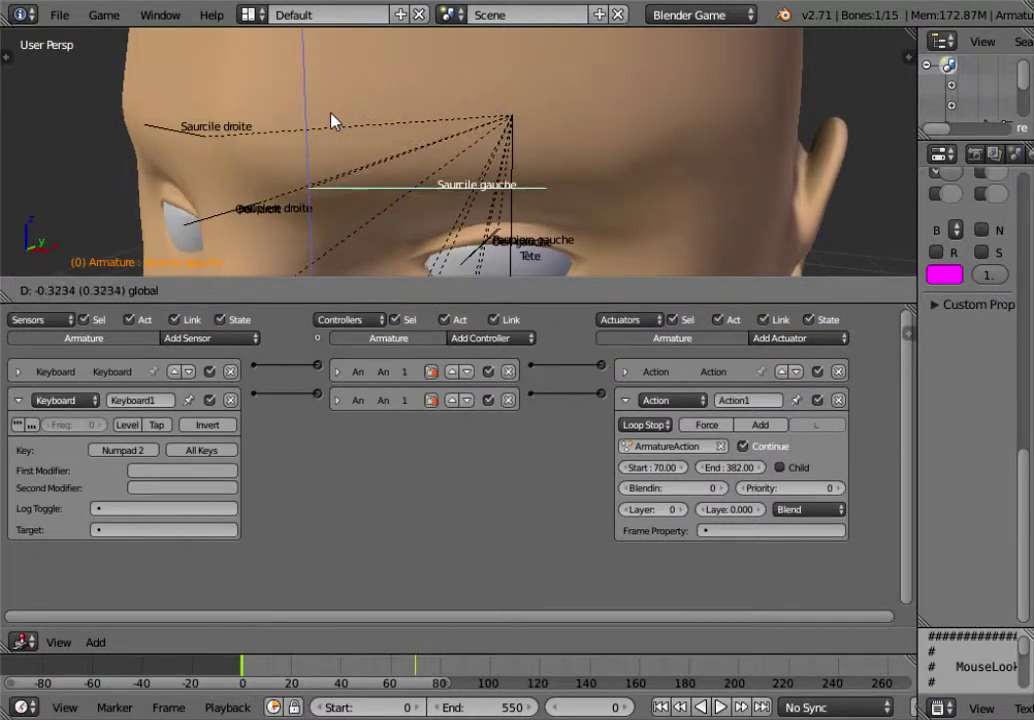
left_click(331, 112)
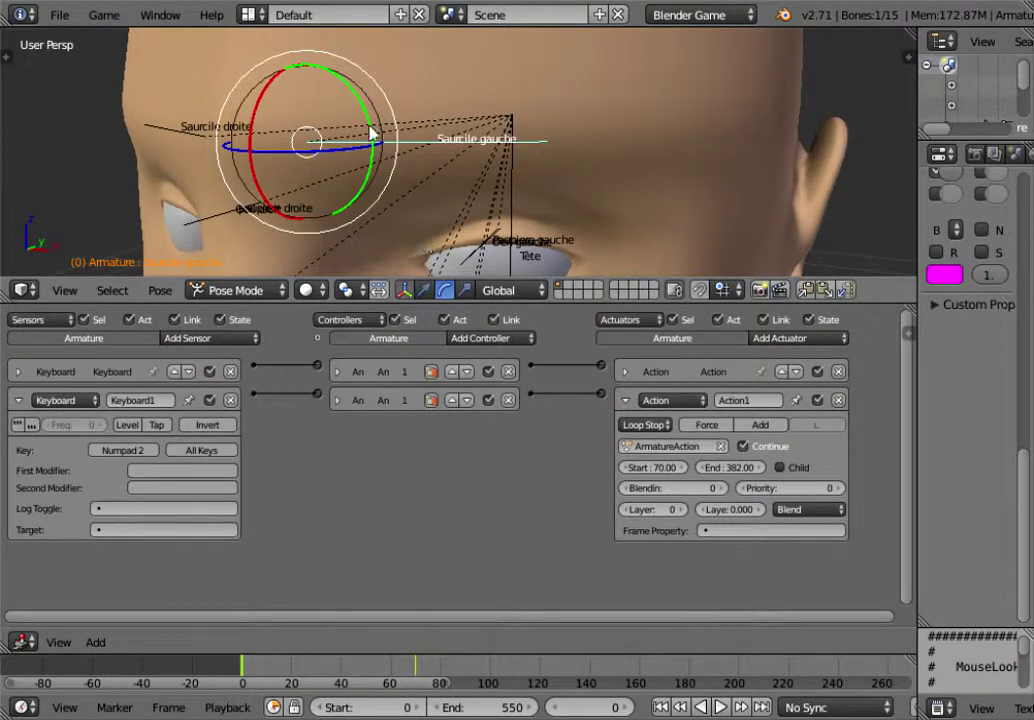
key("r")
key("y")
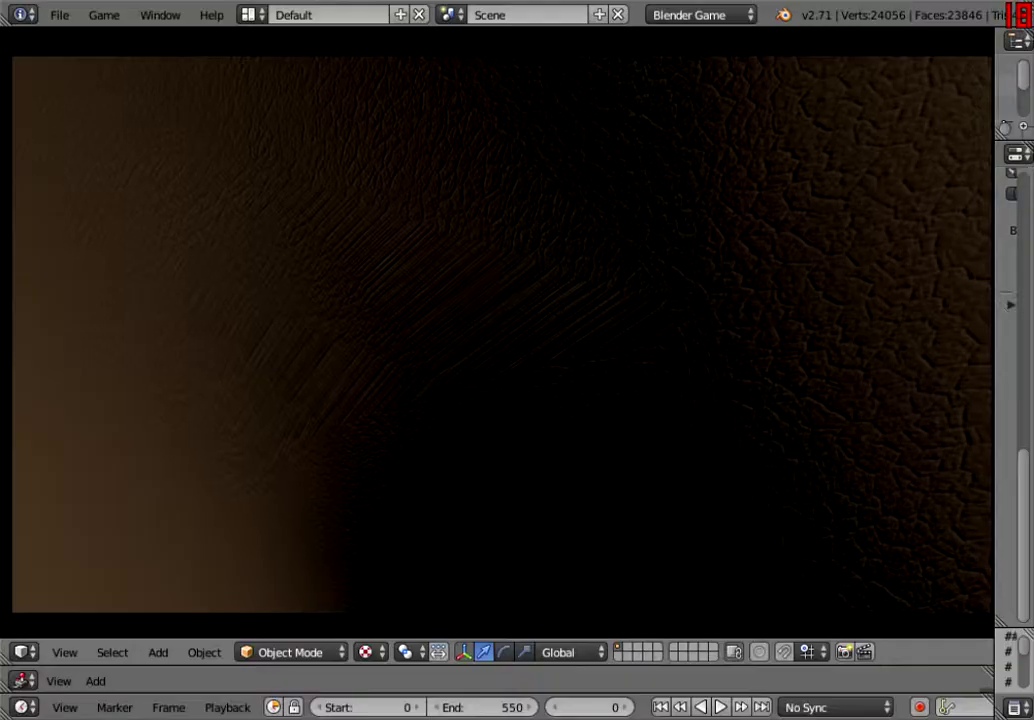